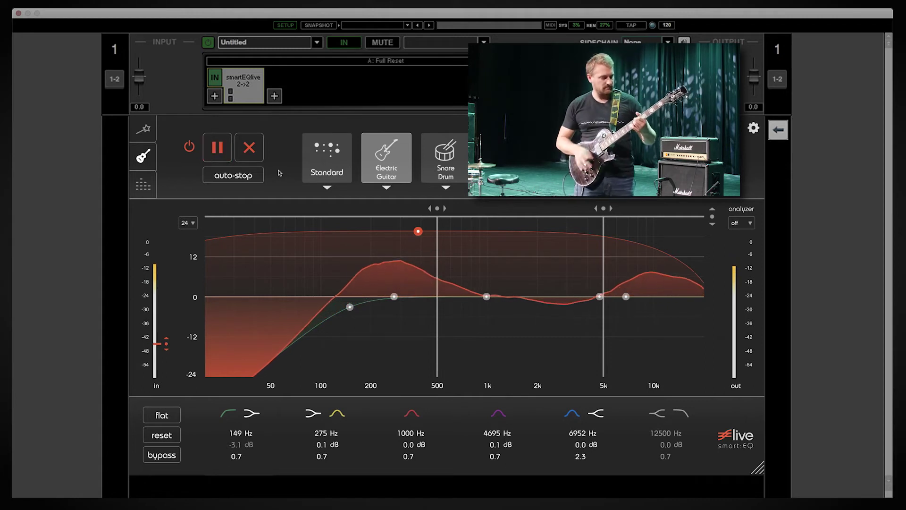
- Cut 275 Hz to -4.6 dB, boost about 4474 Hz by 3.1 dB, and begin a new profile named 'E-Guit Custom'
{"action": "left_click_drag", "start_coordinate": [394, 298], "coordinate": [394, 312]}
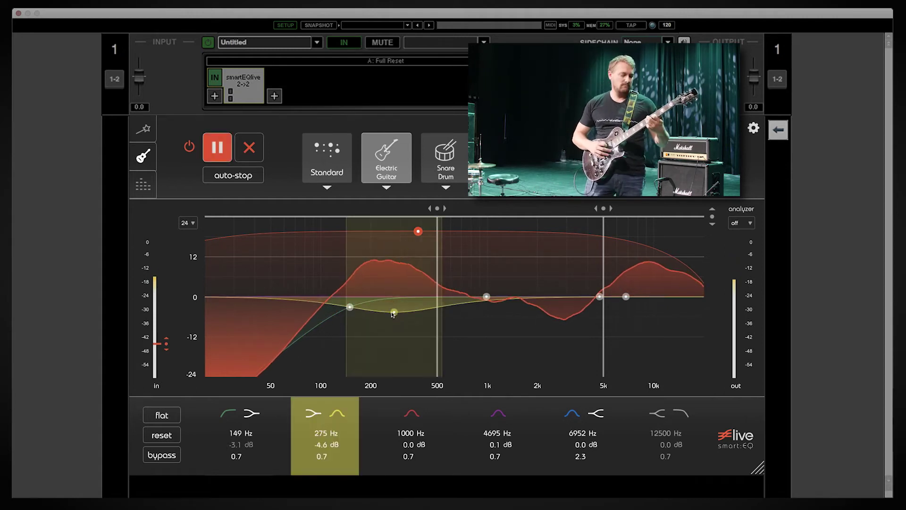
{"action": "left_click_drag", "start_coordinate": [599, 298], "coordinate": [596, 290]}
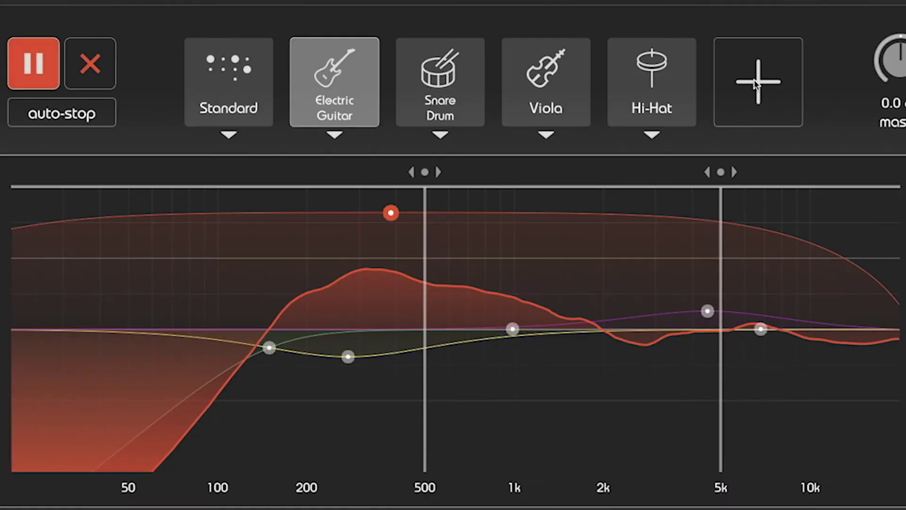
{"action": "left_click", "coordinate": [758, 83]}
{"action": "key", "text": "BackSpace"}
{"action": "key", "text": "BackSpace"}
{"action": "key", "text": "BackSpace"}
{"action": "key", "text": "BackSpace"}
{"action": "key", "text": "BackSpace"}
{"action": "key", "text": "BackSpace"}
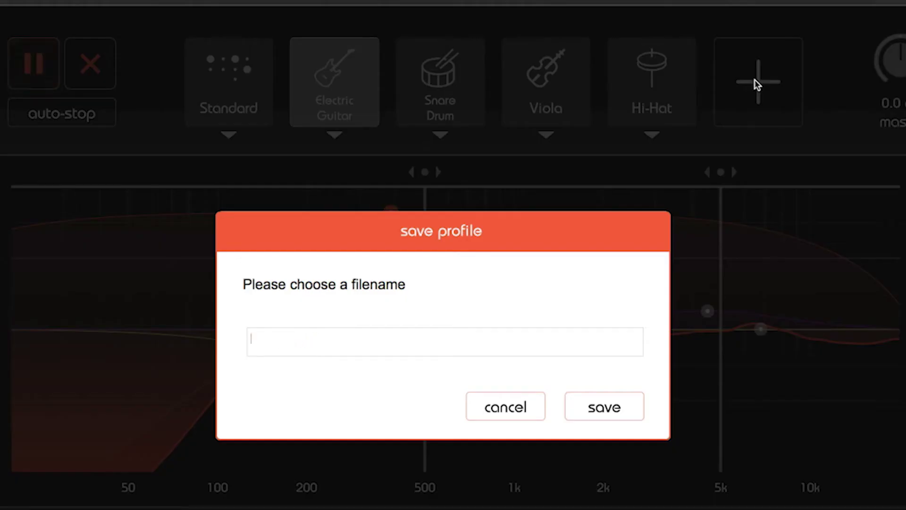
{"action": "type", "text": "E-Guit Custom"}
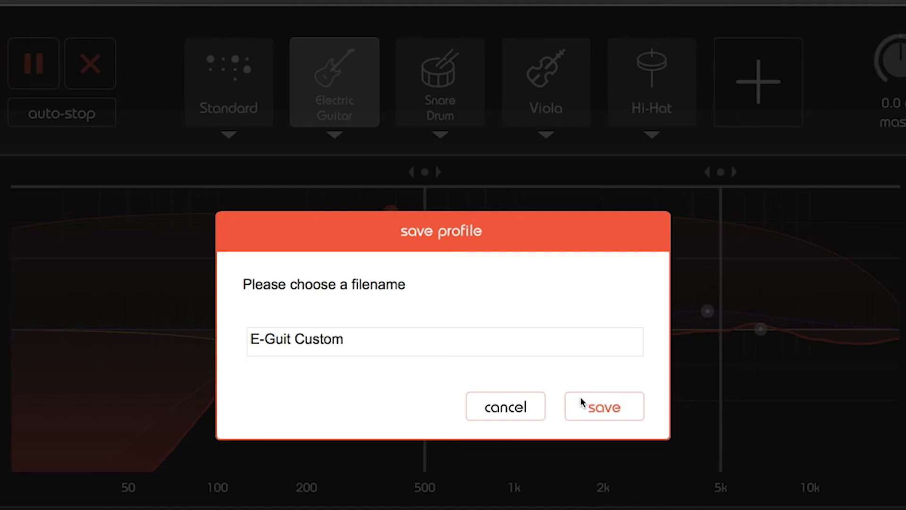
- Confirm the save dialog to store the curve as the 'E-Guit Custom' profile
{"action": "left_click", "coordinate": [604, 406]}
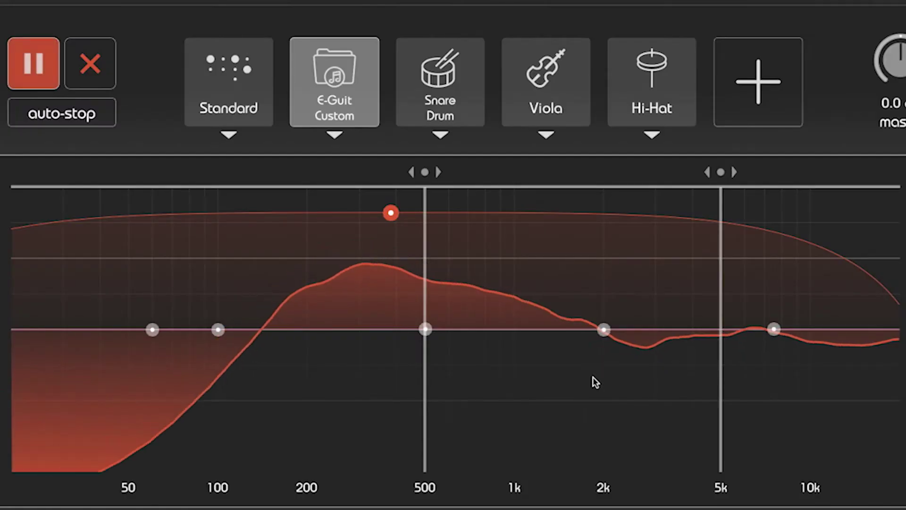